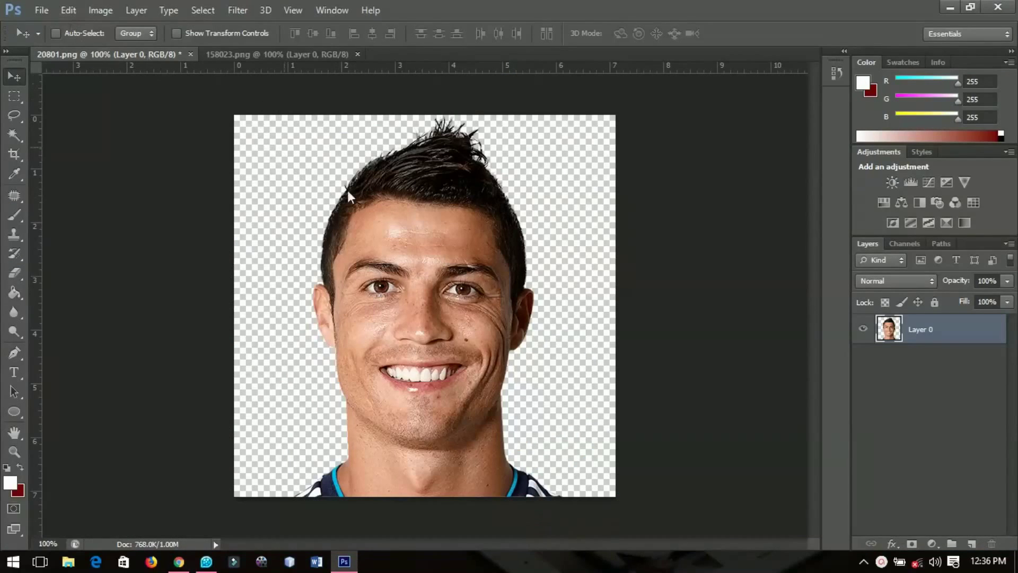
click(310, 53)
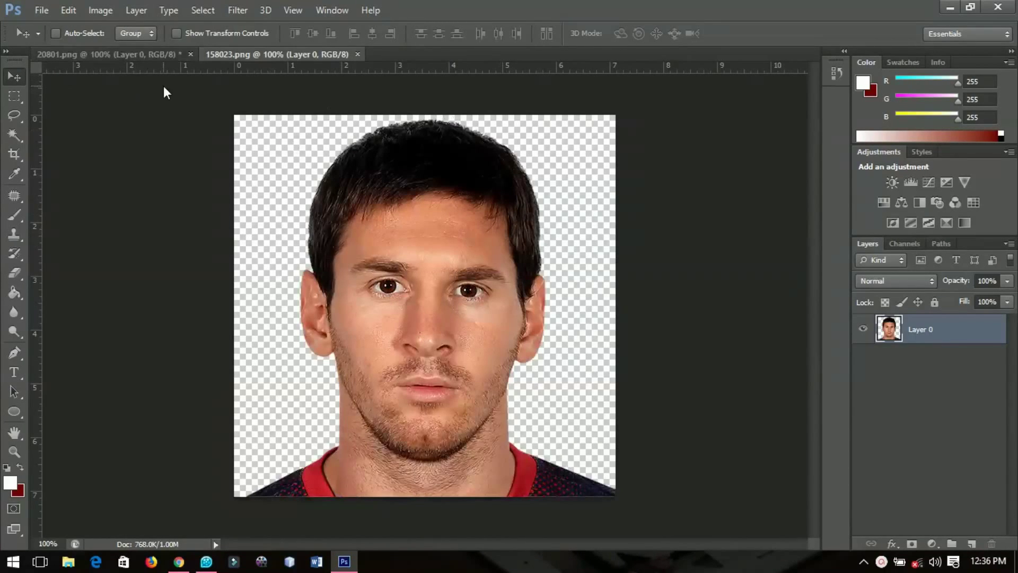
click(130, 54)
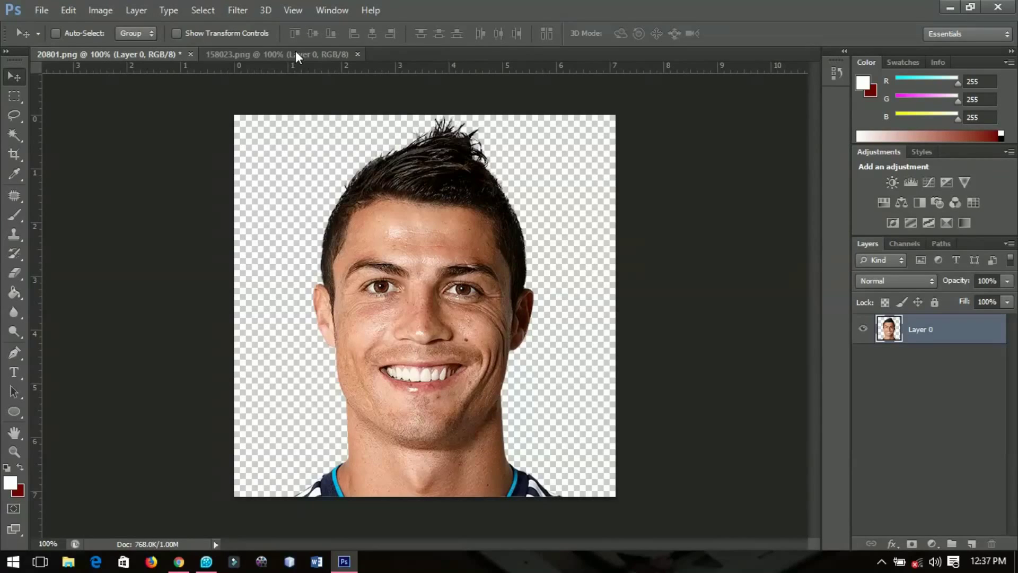
click(295, 55)
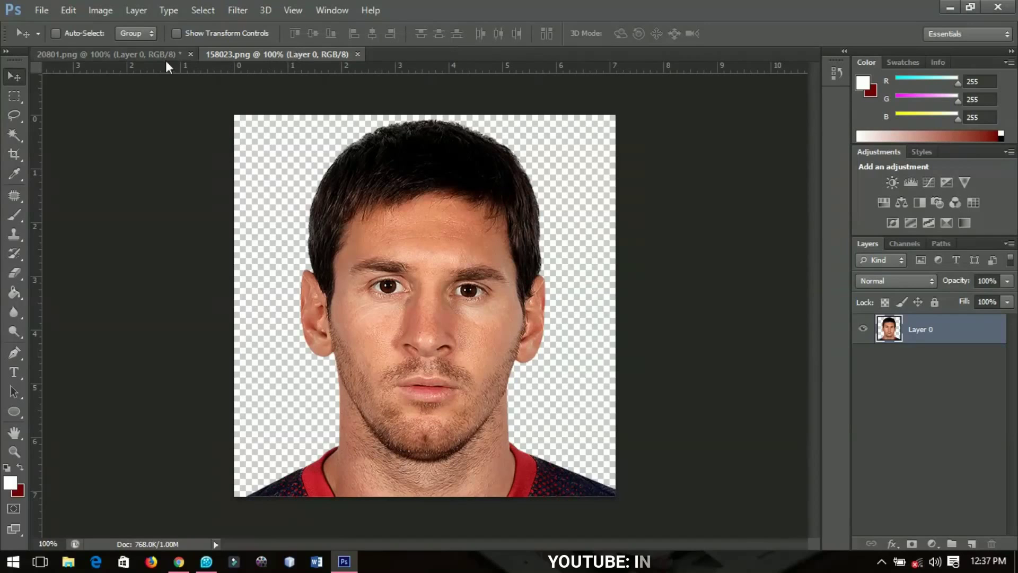
click(152, 59)
Bring Ronaldo's portrait from 20801.png into 158023.png and position it over Messi's face, nudged slightly left
drag(336, 170, 398, 286)
drag(536, 361, 355, 158)
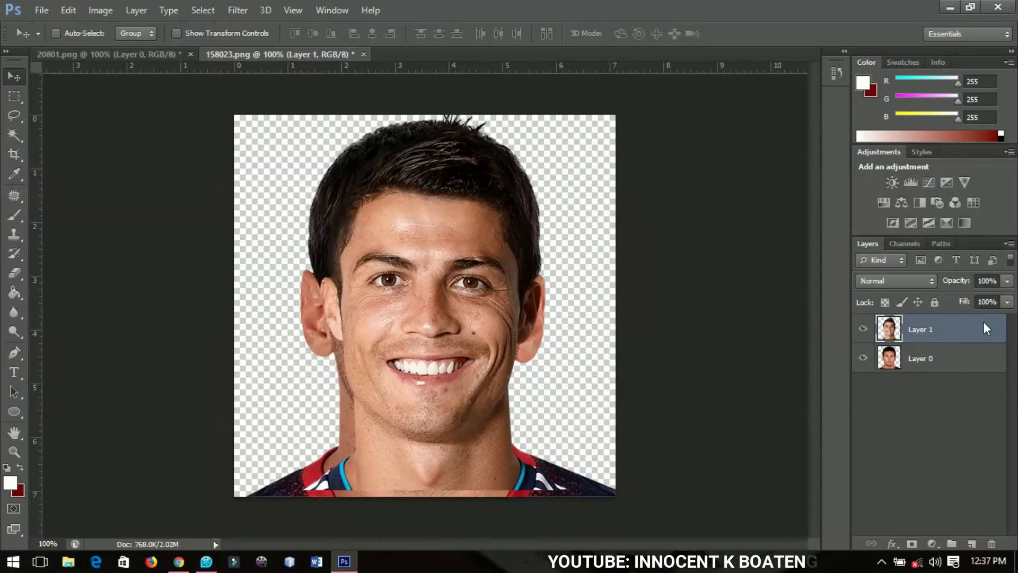
drag(418, 314, 413, 314)
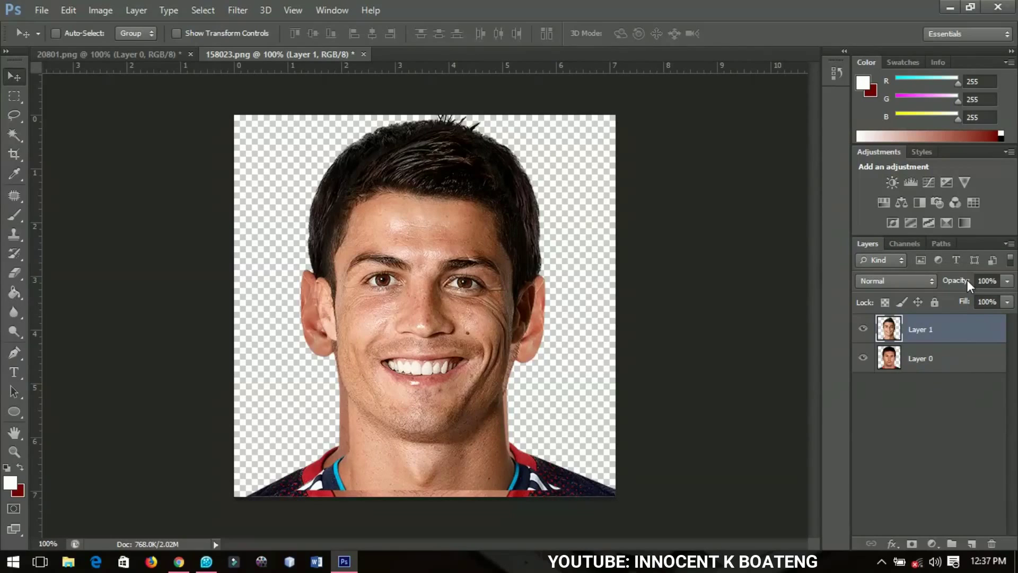
Set Layer 1 to 50% opacity and shift Ronaldo's face down to match Messi's
drag(963, 280, 935, 278)
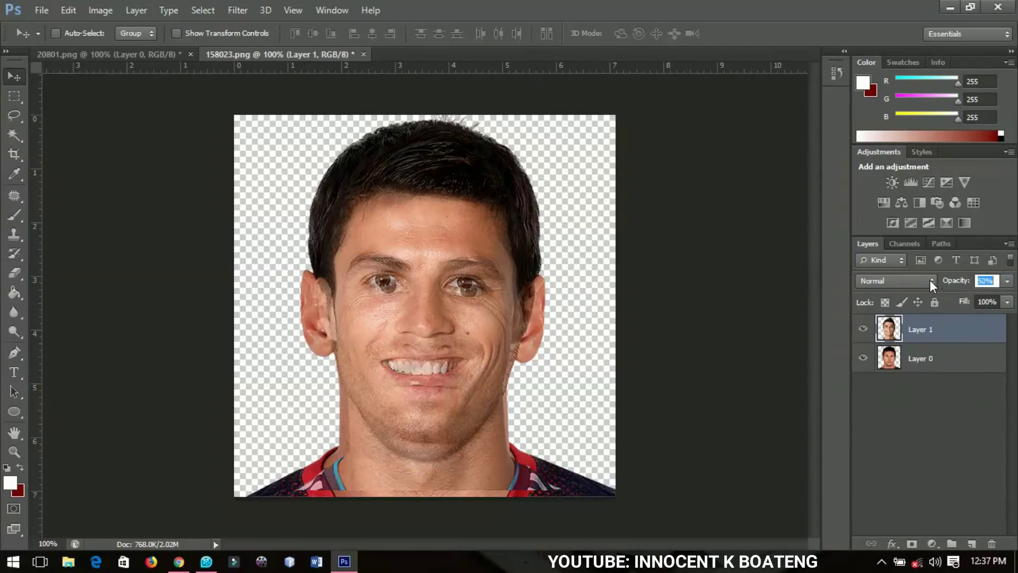
text(50)
key(Return)
drag(560, 341, 560, 345)
Fade Layer 1 to 0% opacity and fine-tune the face's position
click(952, 278)
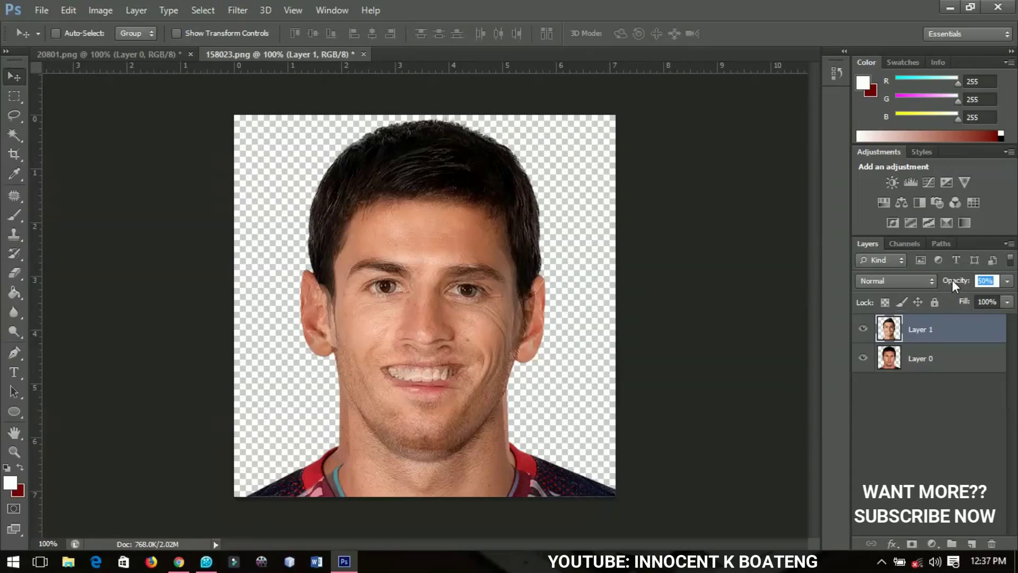
drag(943, 281, 898, 281)
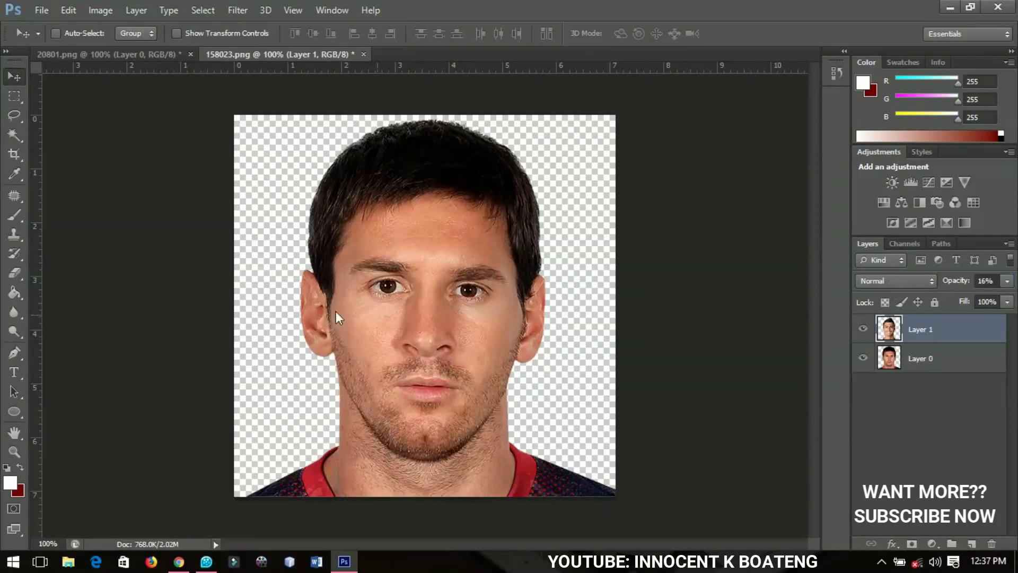
drag(379, 328, 373, 331)
Try Layer 1 at 83% and 75% opacity, then set it back to 0%
click(985, 281)
text(83)
key(Return)
text(75)
key(Return)
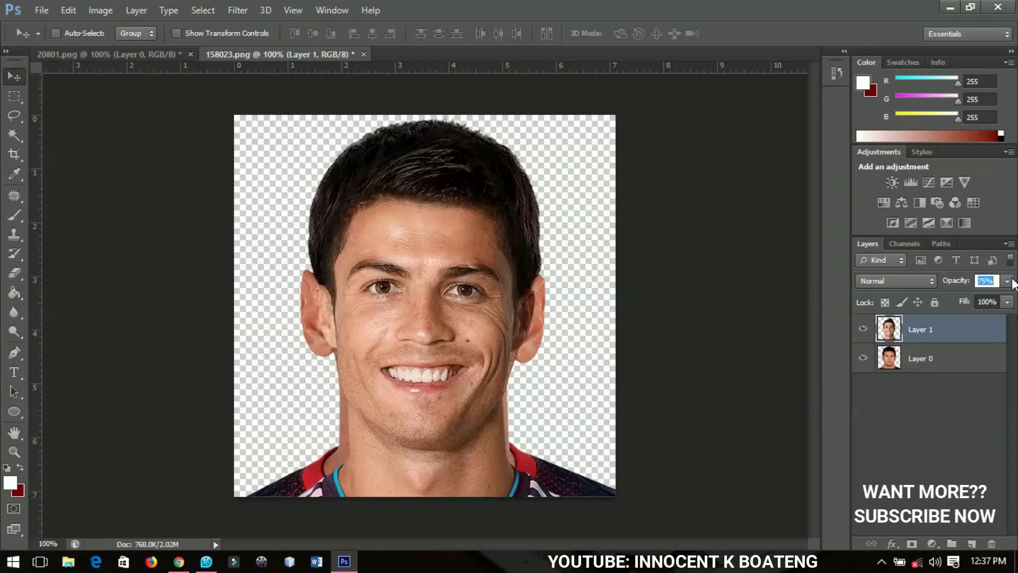
click(1006, 281)
text(0)
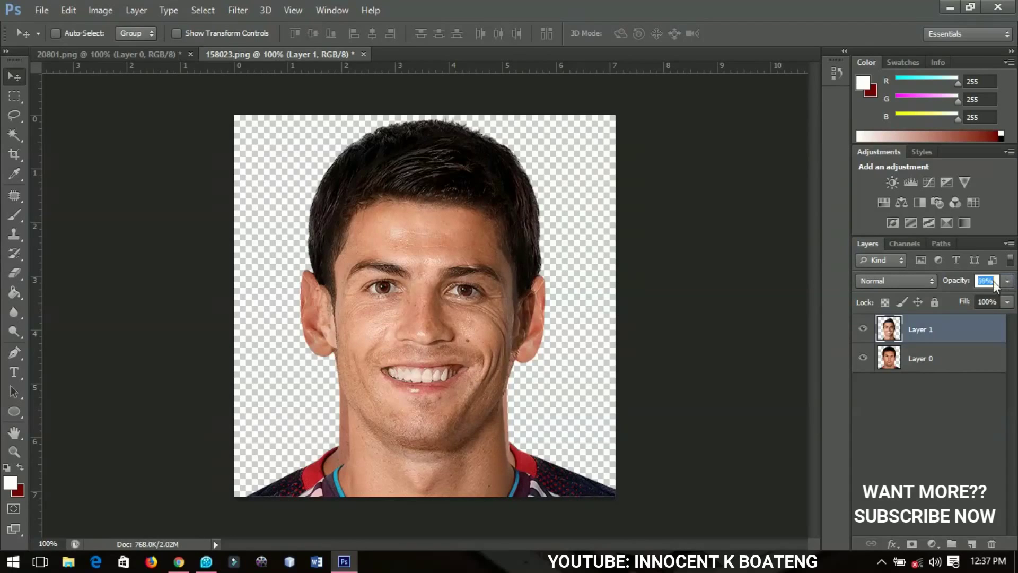
key(Return)
click(639, 283)
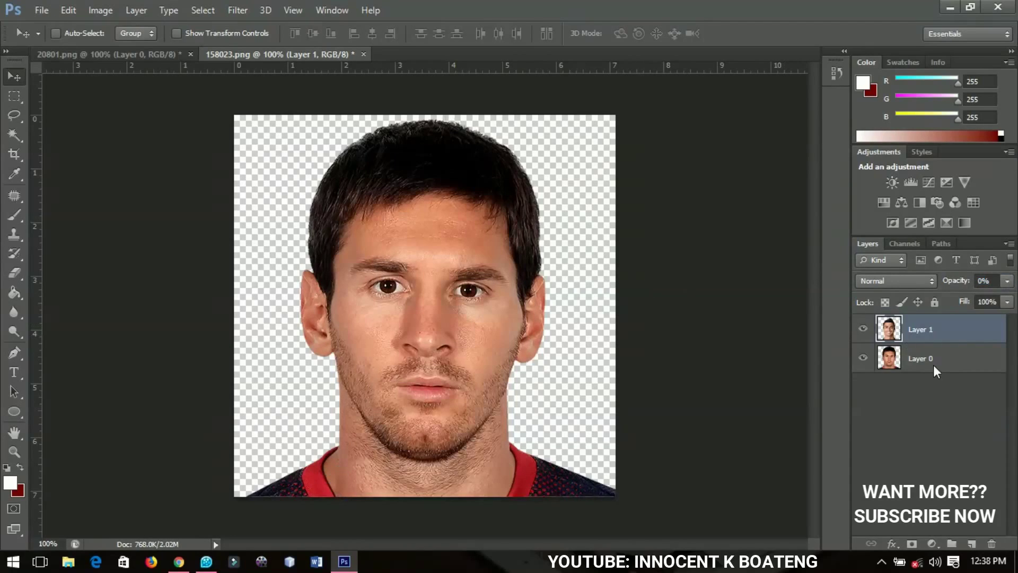
Add a white layer mask to Layer 1 and set up a black brush at 60 px with 0% hardness
click(911, 543)
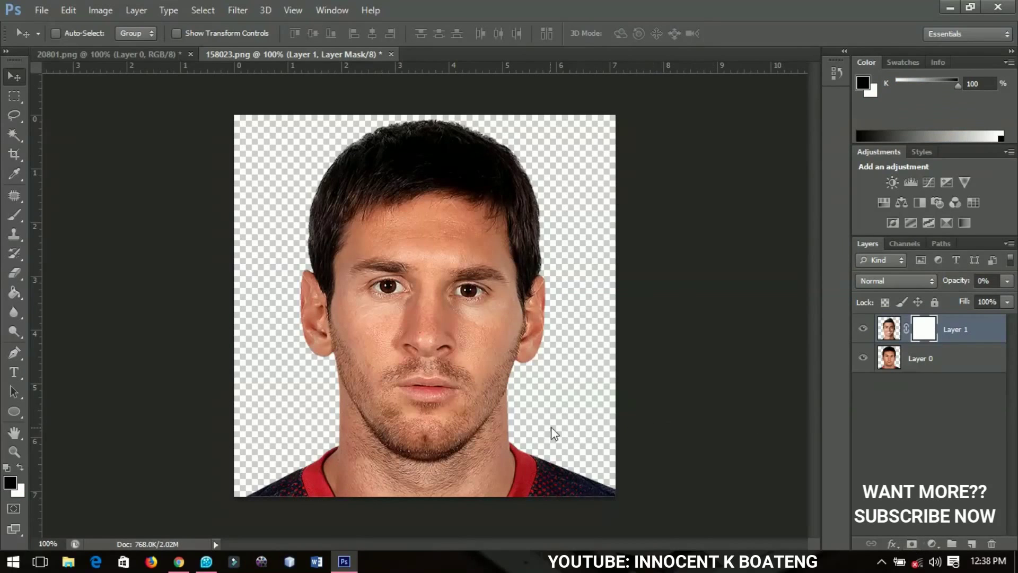
click(15, 215)
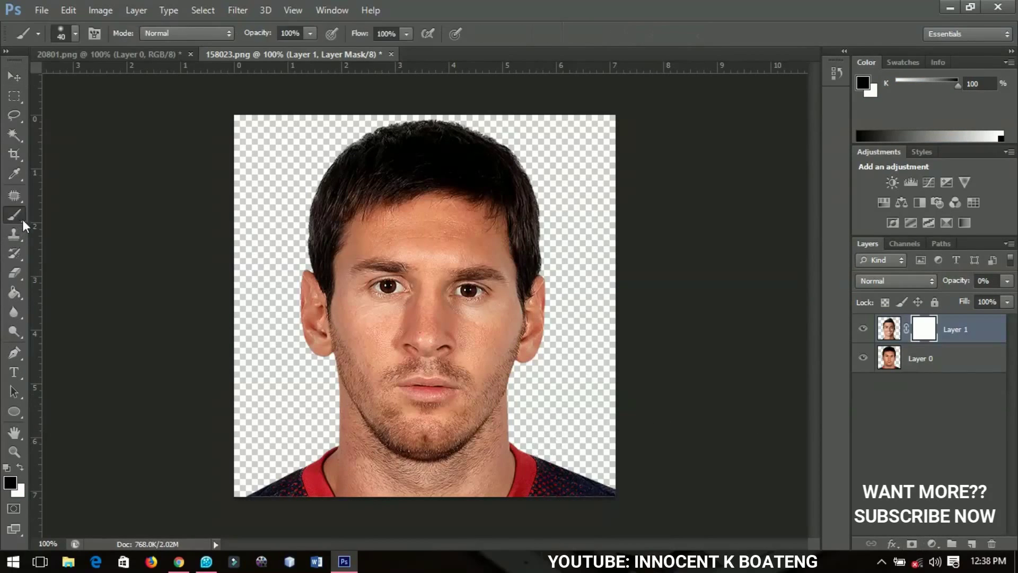
click(9, 482)
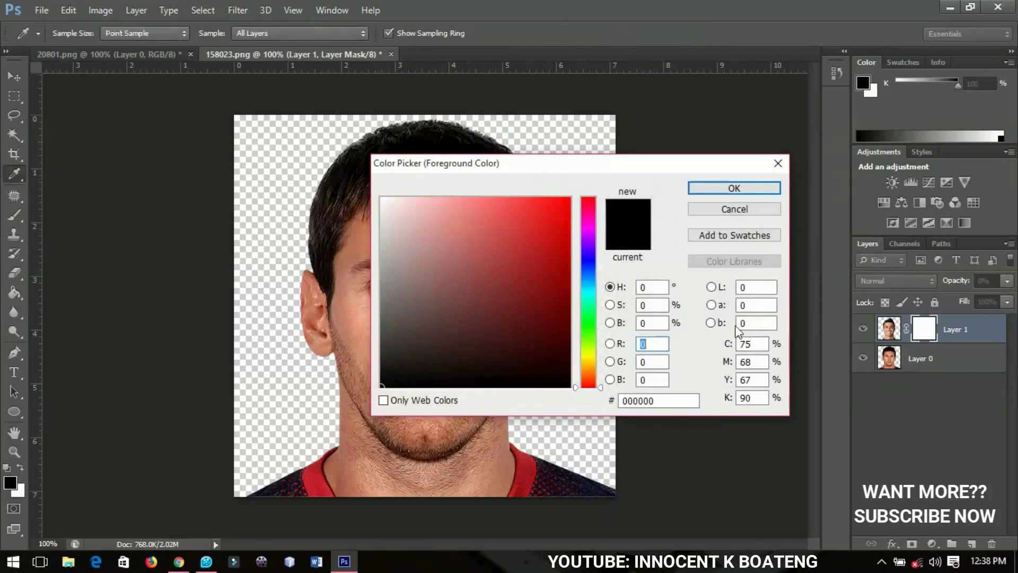
key(Return)
right_click(431, 291)
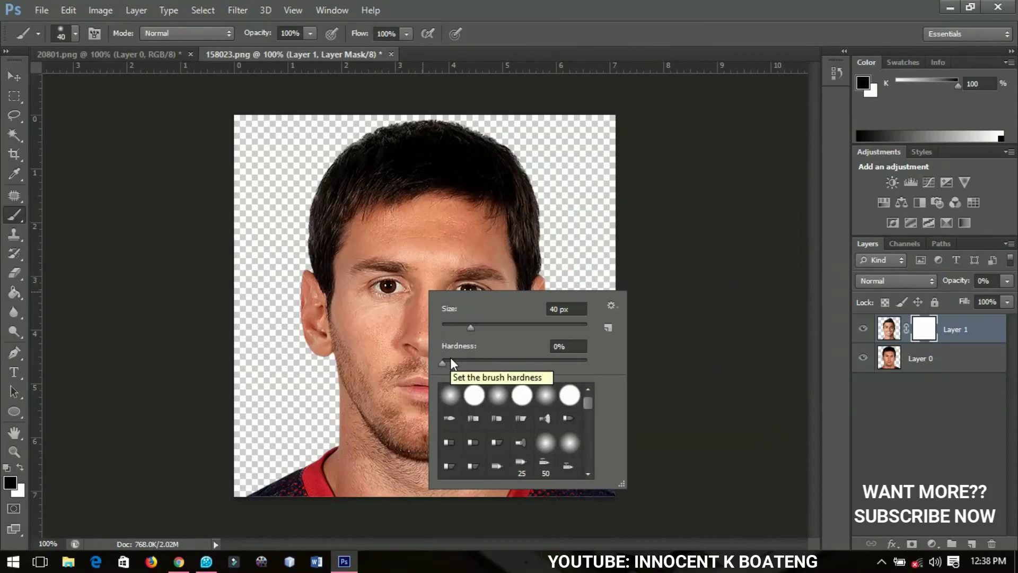
key(Return)
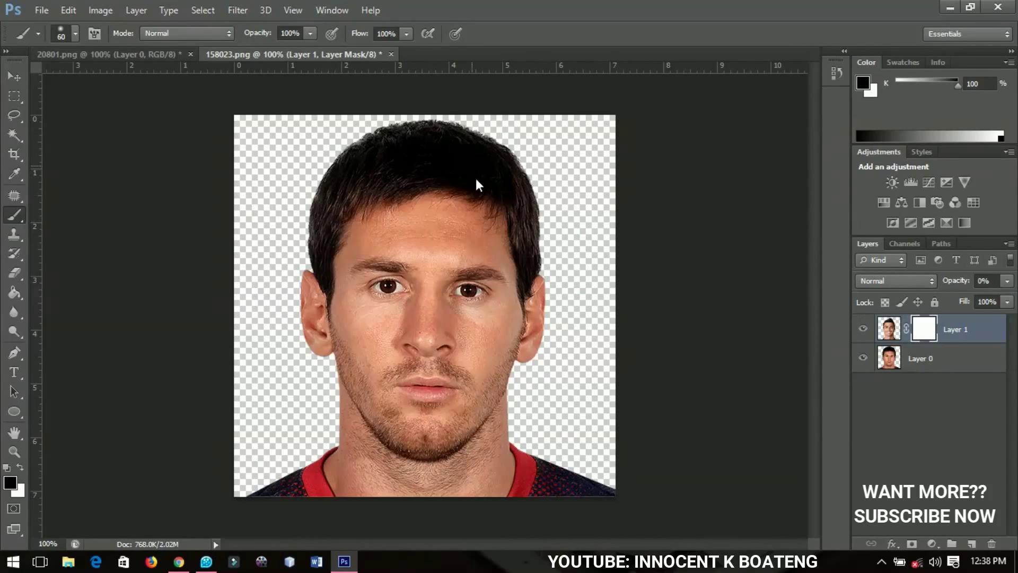
Mask out Ronaldo's hair along the top and right edge, checking at 86% opacity before returning to 0%
drag(509, 169, 436, 126)
mouse_move(513, 204)
mouse_down()
mouse_move(536, 270)
mouse_move(542, 249)
mouse_move(520, 156)
mouse_up()
click(985, 281)
text(86)
key(Return)
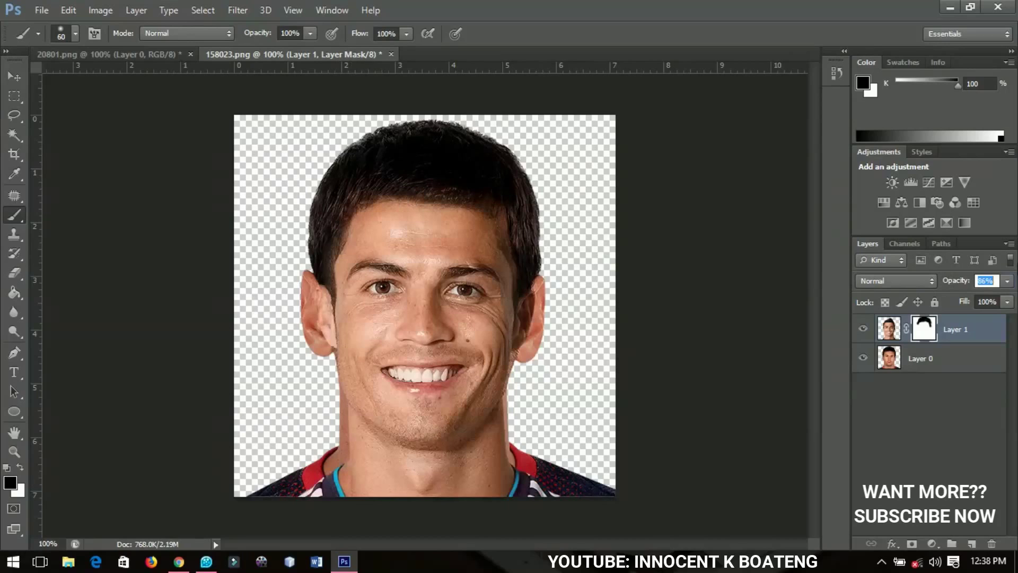
text(0)
key(Return)
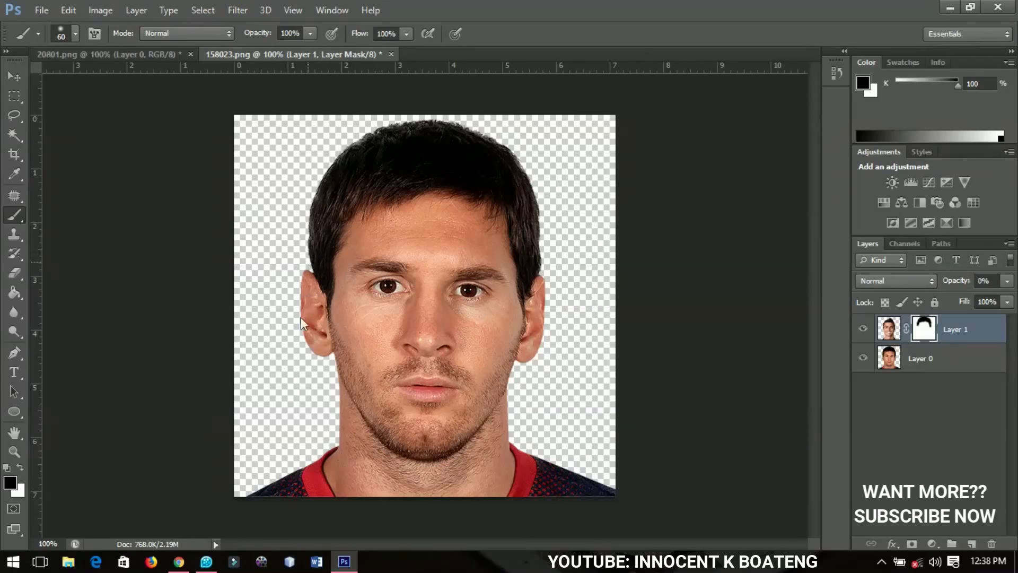
Paint out the face edge beside the left ear on the mask
mouse_move(310, 293)
mouse_down()
mouse_move(303, 335)
mouse_move(313, 346)
mouse_up()
key(ctrl+plus)
key(ctrl+minus)
scroll(321, 332, up, 2)
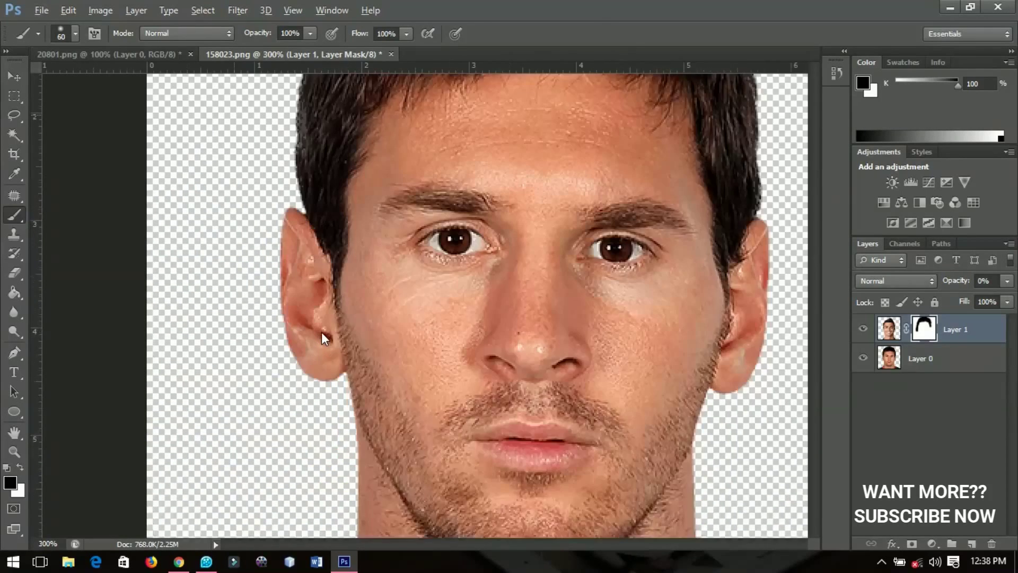
scroll(570, 344, left, 5)
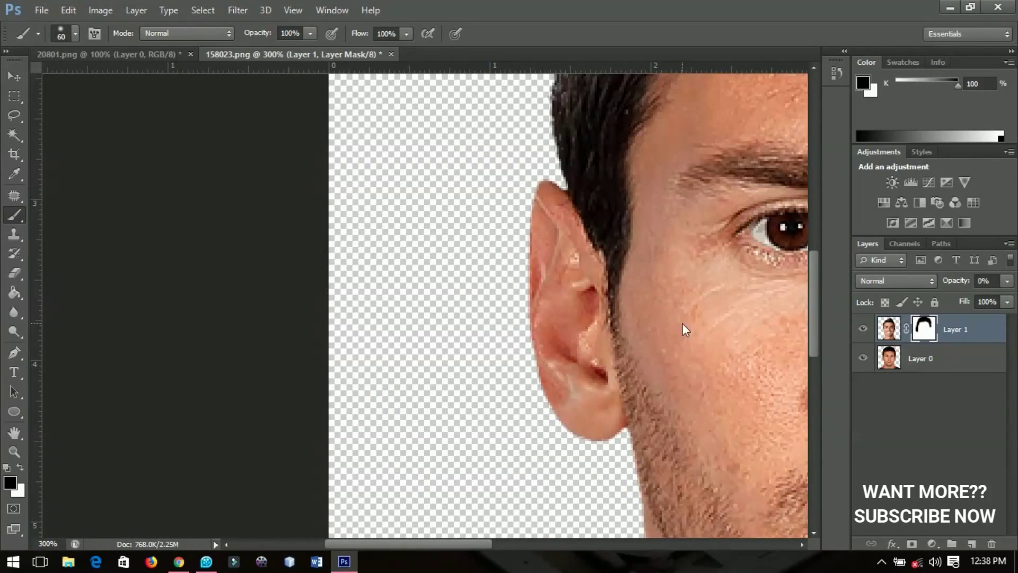
scroll(682, 323, right, 5)
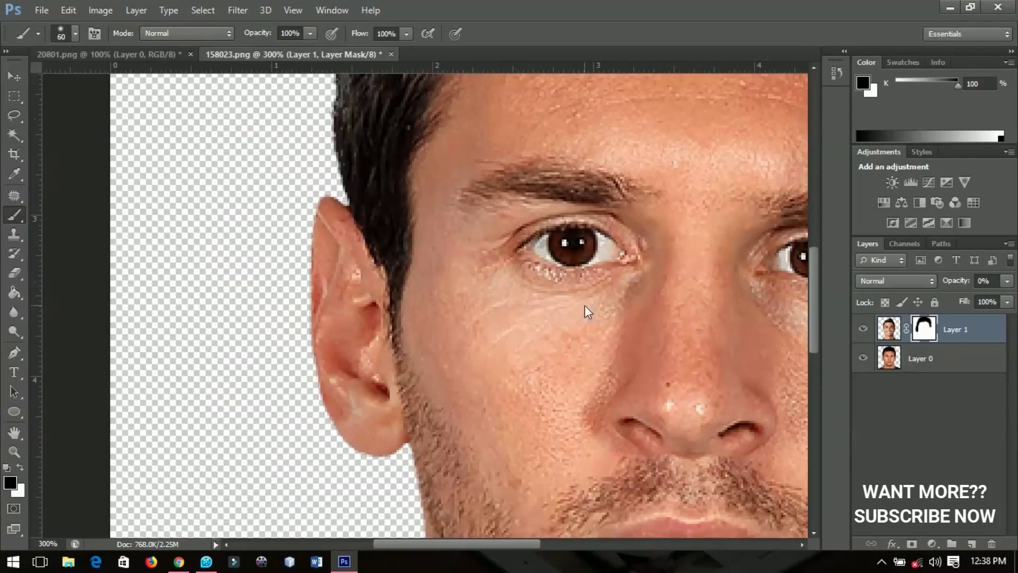
scroll(517, 329, right, 8)
scroll(462, 308, right, 2)
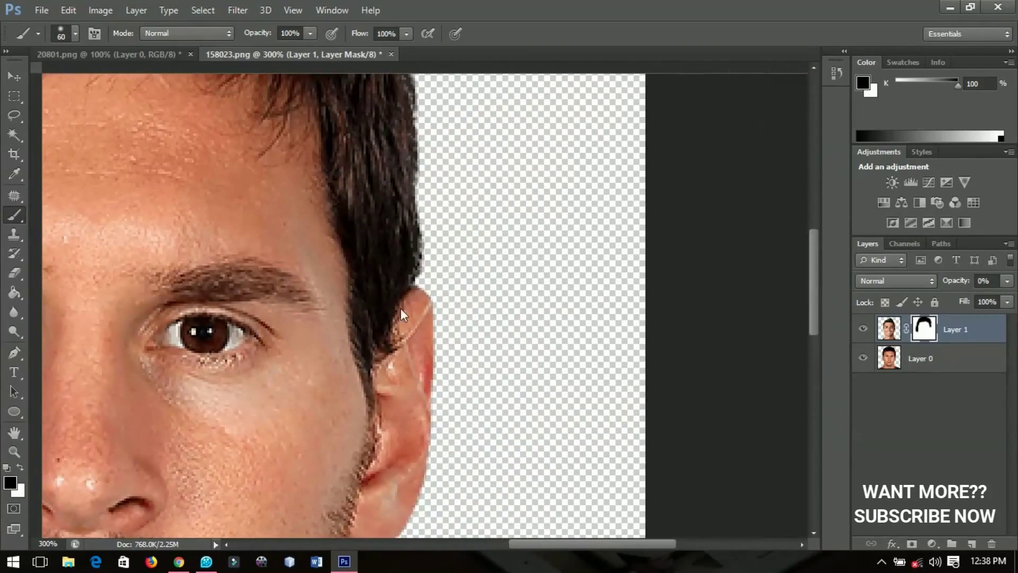
scroll(400, 307, up, 3)
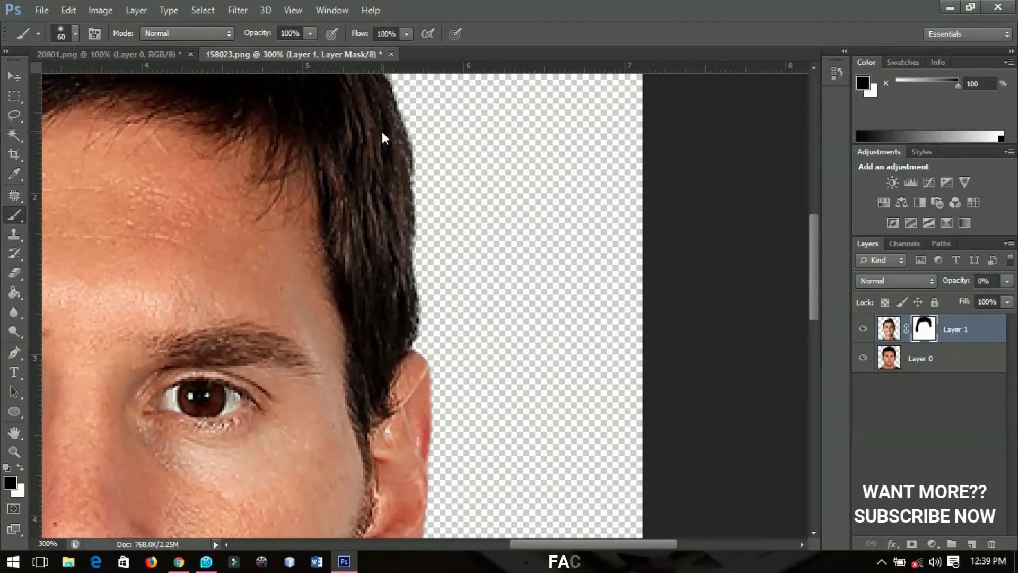
scroll(432, 398, left, 1)
scroll(446, 329, down, 2)
scroll(455, 304, left, 1)
scroll(455, 303, down, 1)
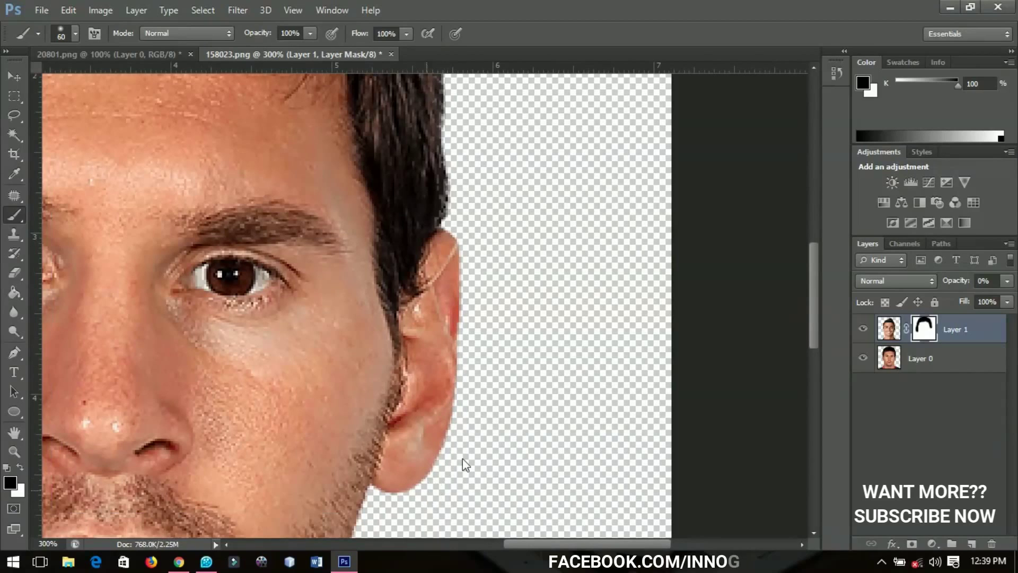
Fit the image on screen and set Layer 1 to 89% opacity
key(ctrl+0)
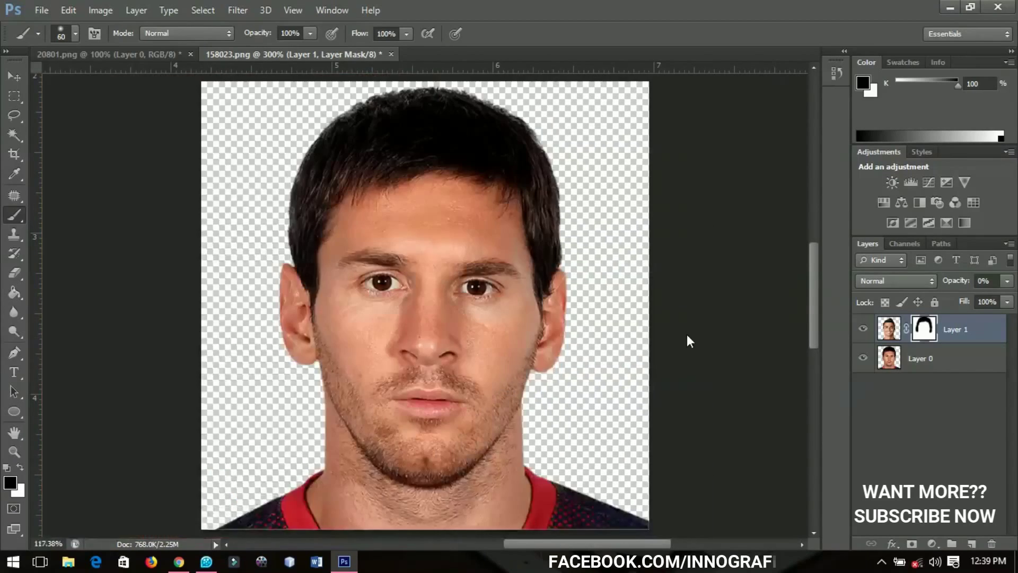
click(984, 281)
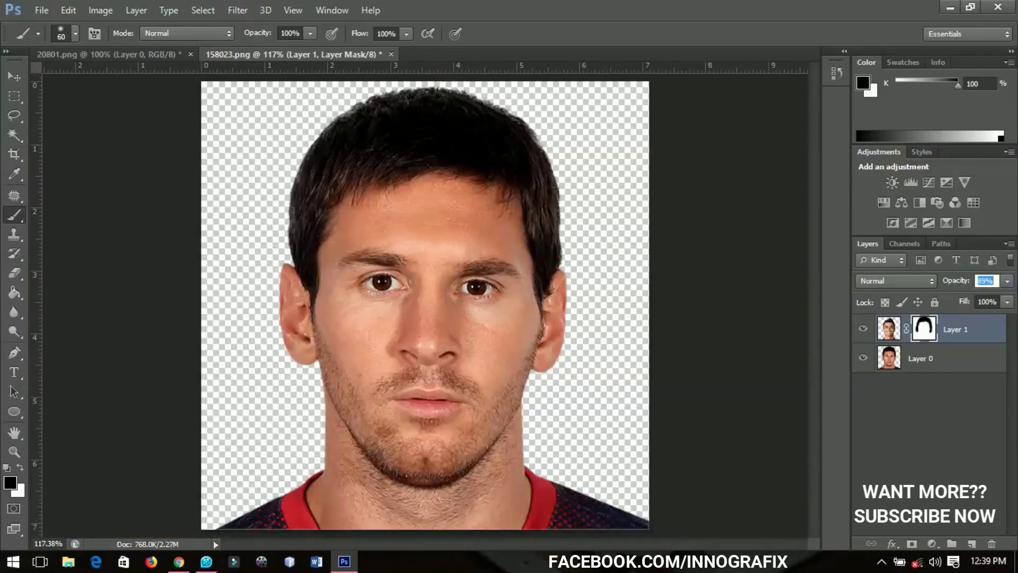
text(89)
key(Return)
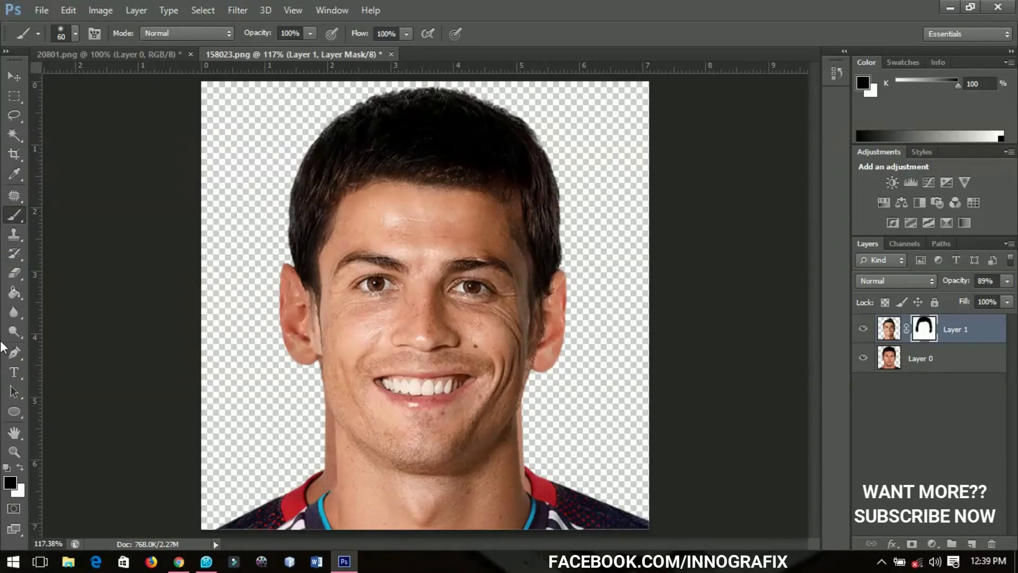
Set the foreground colour to pure white (ffffff) in the Color Picker
click(15, 483)
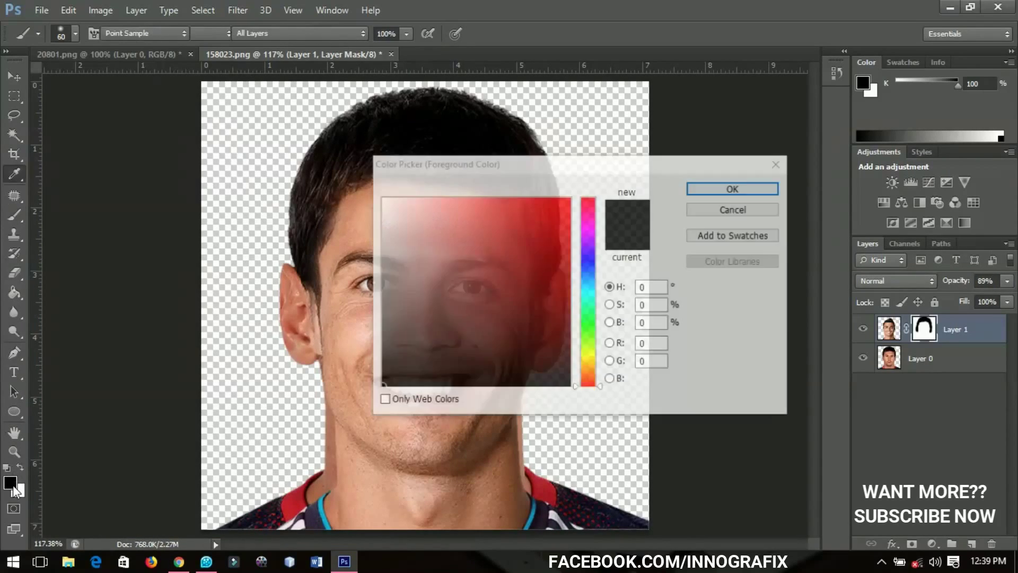
click(508, 268)
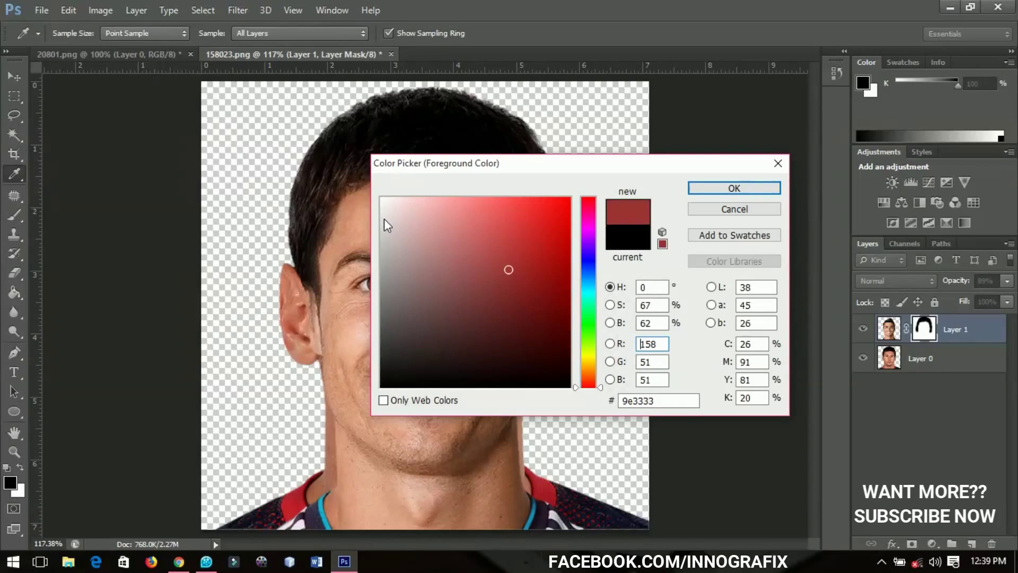
click(384, 219)
click(381, 199)
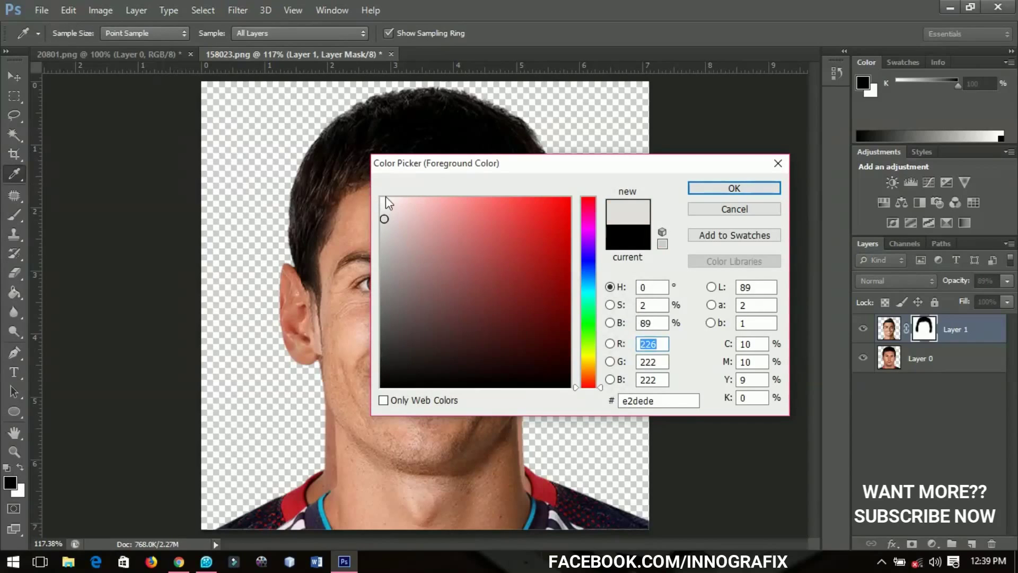
click(734, 188)
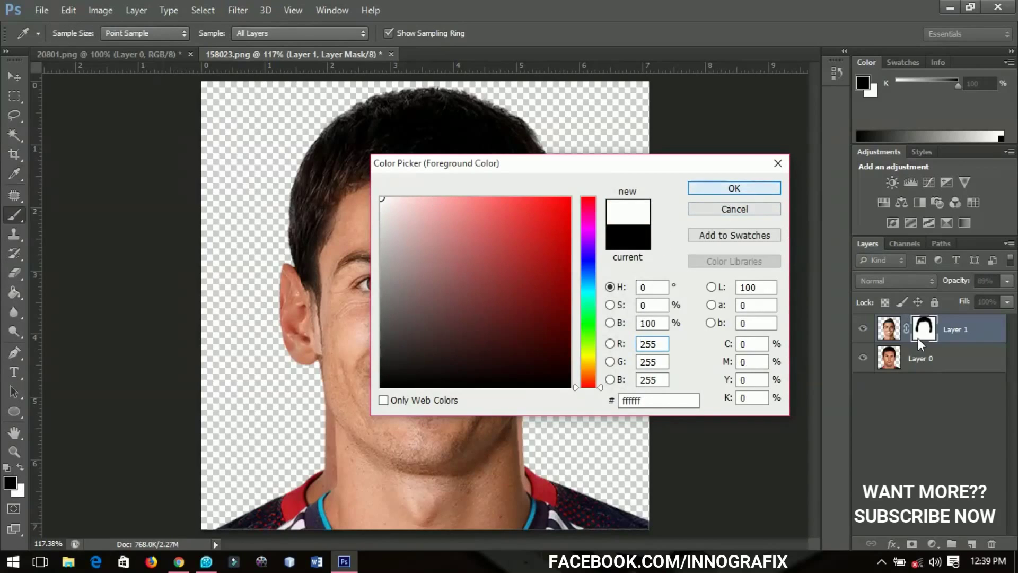
Target Layer 1's mask and shrink the brush to 45
click(924, 329)
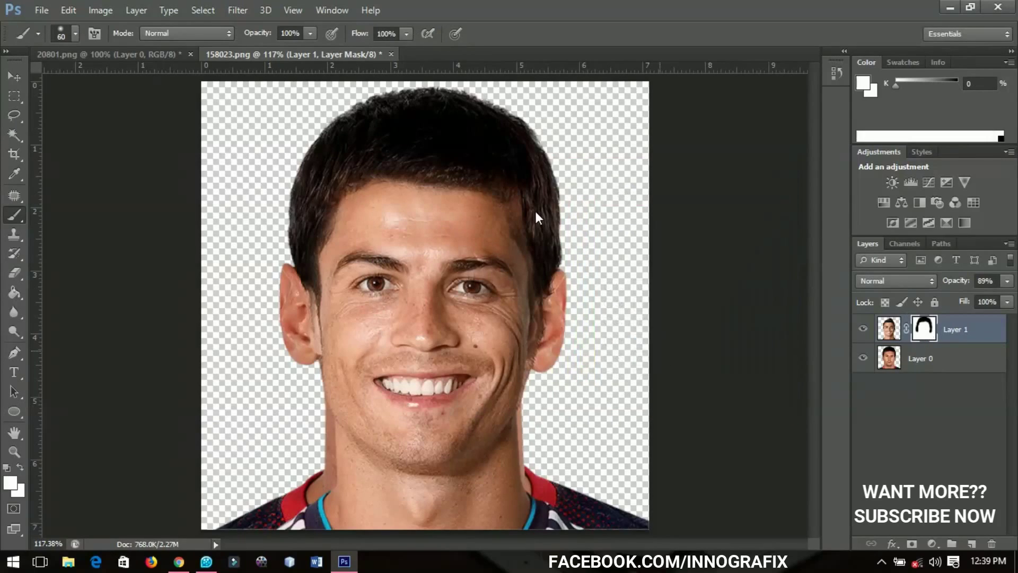
key(bracketleft)
key(bracketleft)
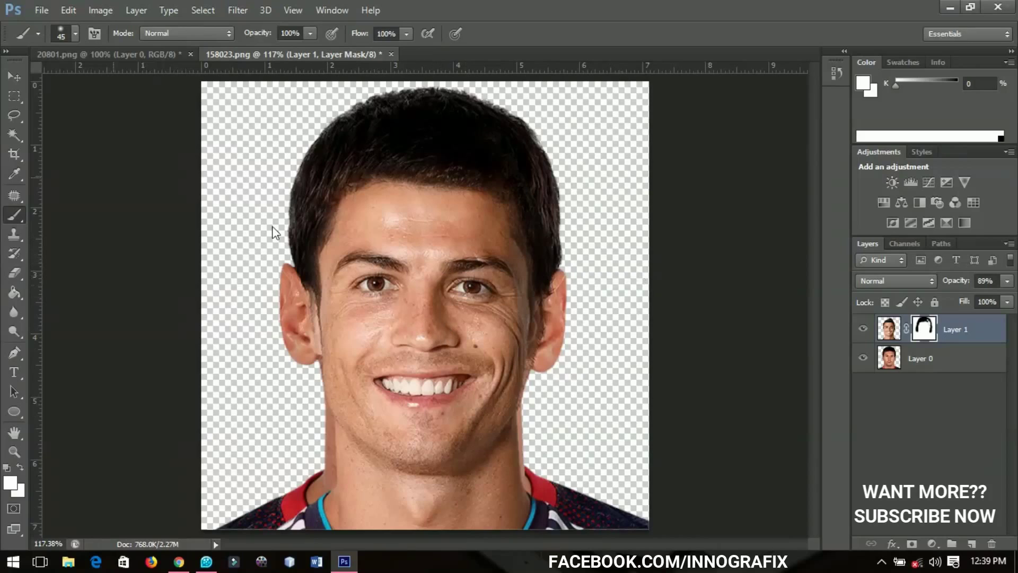
click(14, 76)
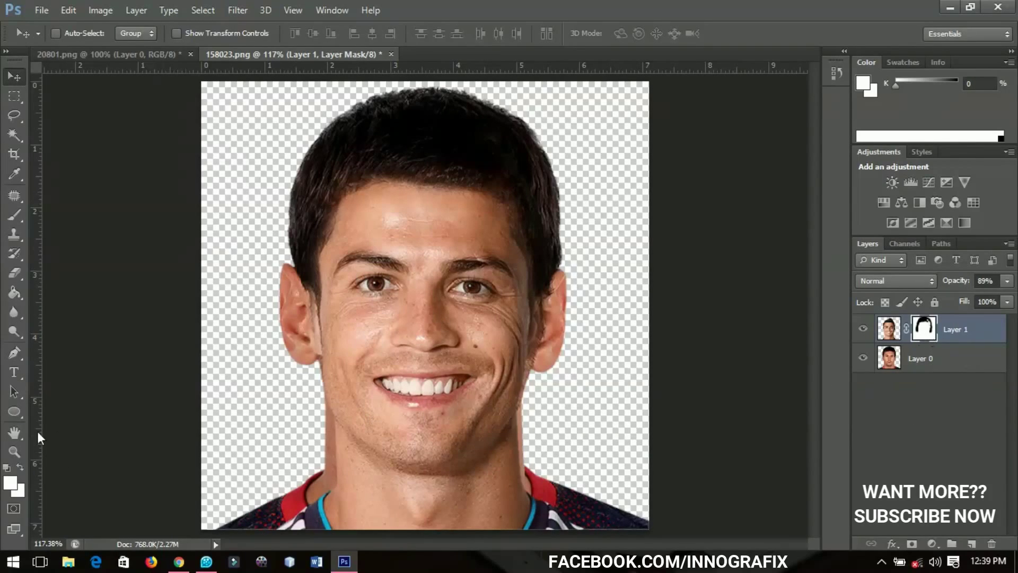
Switch the foreground colour to black and enlarge the brush to 50
click(10, 483)
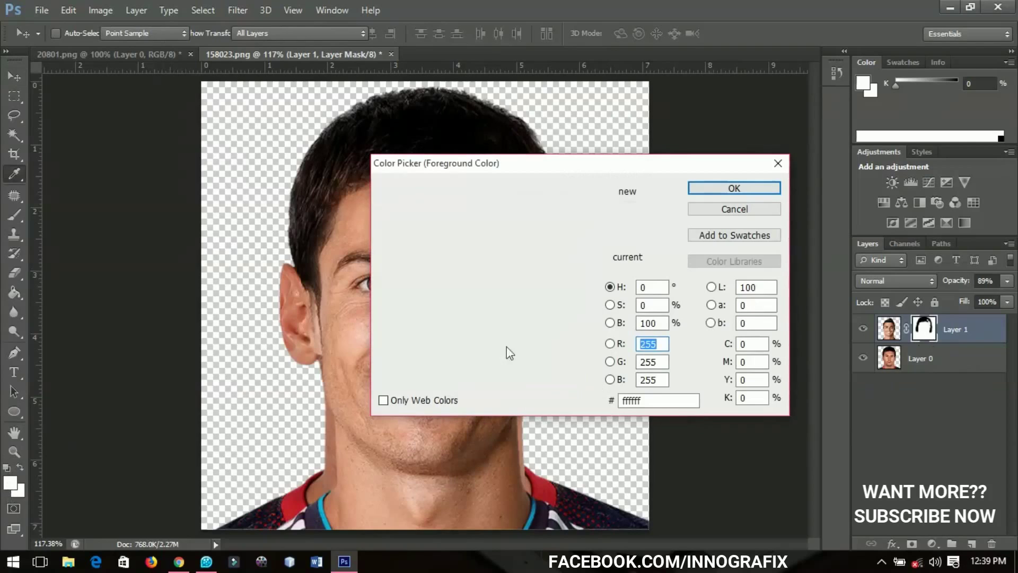
click(380, 386)
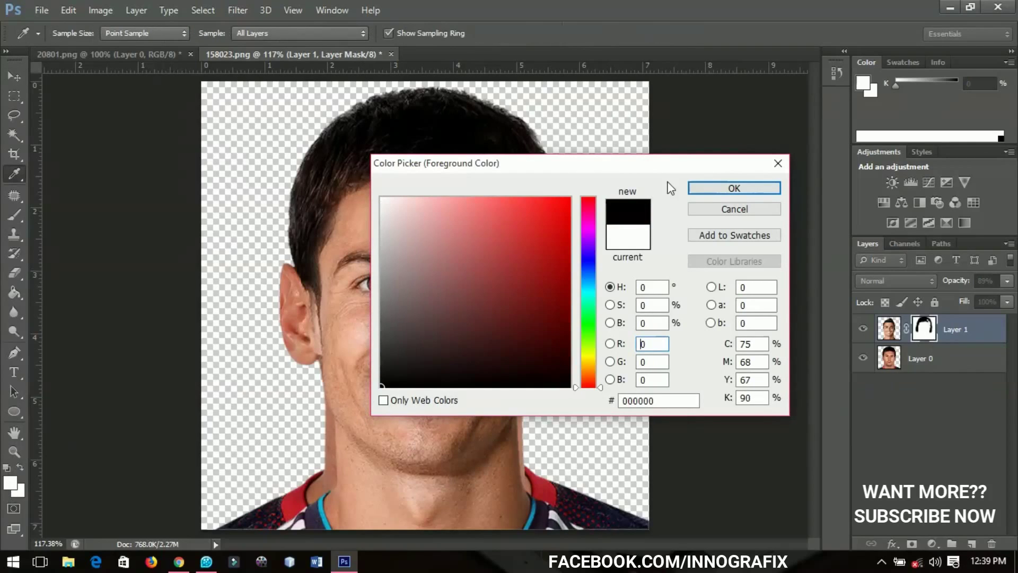
click(722, 186)
key(bracketright)
Paint the mask over the right-shoulder collar and jaw to reveal the red collar and stubbled chin
mouse_move(609, 527)
mouse_down()
mouse_move(520, 535)
mouse_move(576, 500)
mouse_move(489, 526)
mouse_move(293, 532)
mouse_move(318, 518)
mouse_move(530, 480)
mouse_up()
mouse_move(535, 435)
mouse_down()
mouse_move(376, 485)
mouse_move(339, 476)
mouse_move(357, 477)
mouse_move(331, 429)
mouse_move(341, 447)
mouse_move(389, 476)
mouse_move(435, 476)
mouse_move(484, 436)
mouse_up()
key(bracketleft)
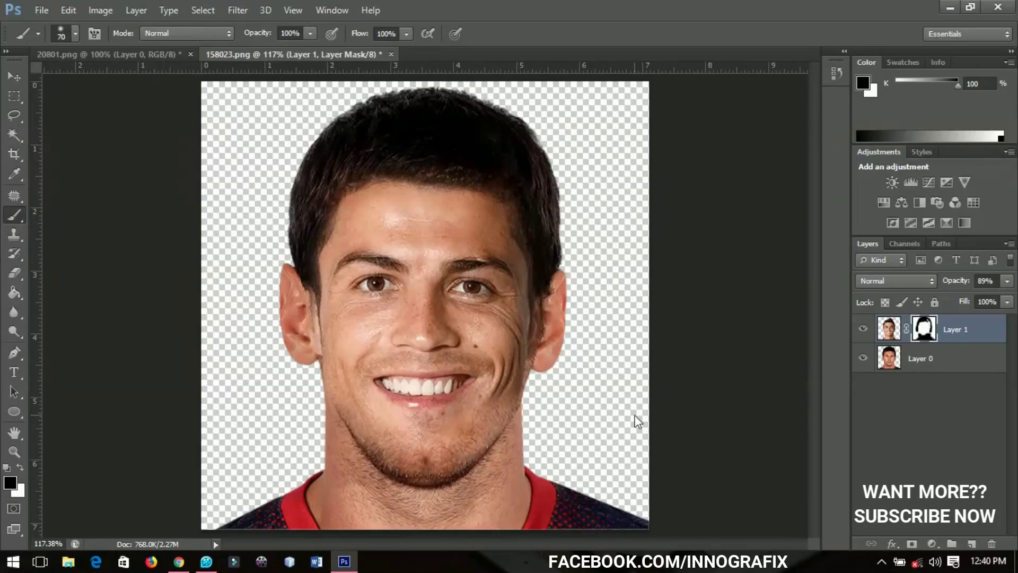
With a 49 px brush at 200% zoom, paint black on the mask between ear and jaw
right_click(500, 417)
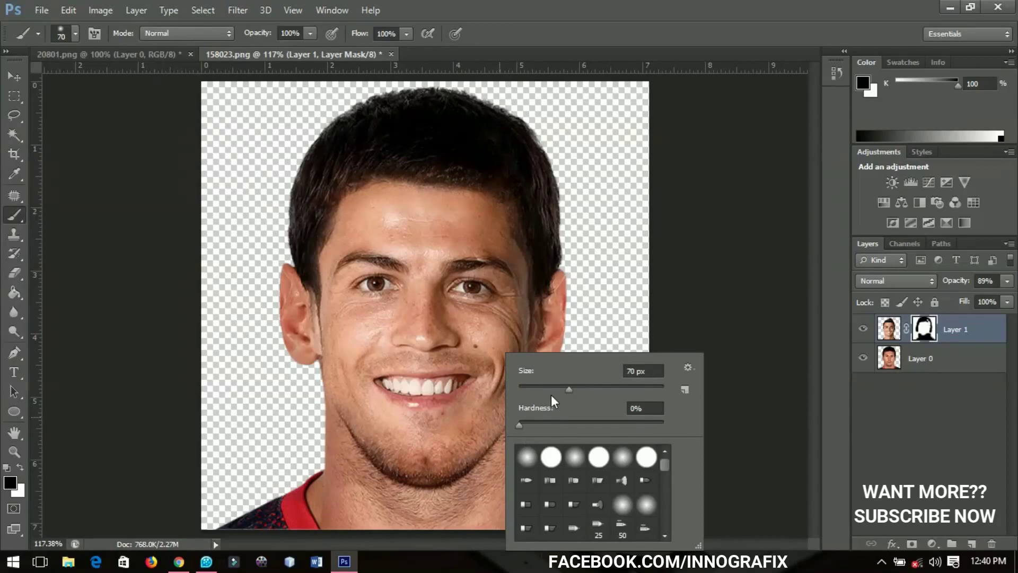
drag(565, 389, 555, 389)
key(Return)
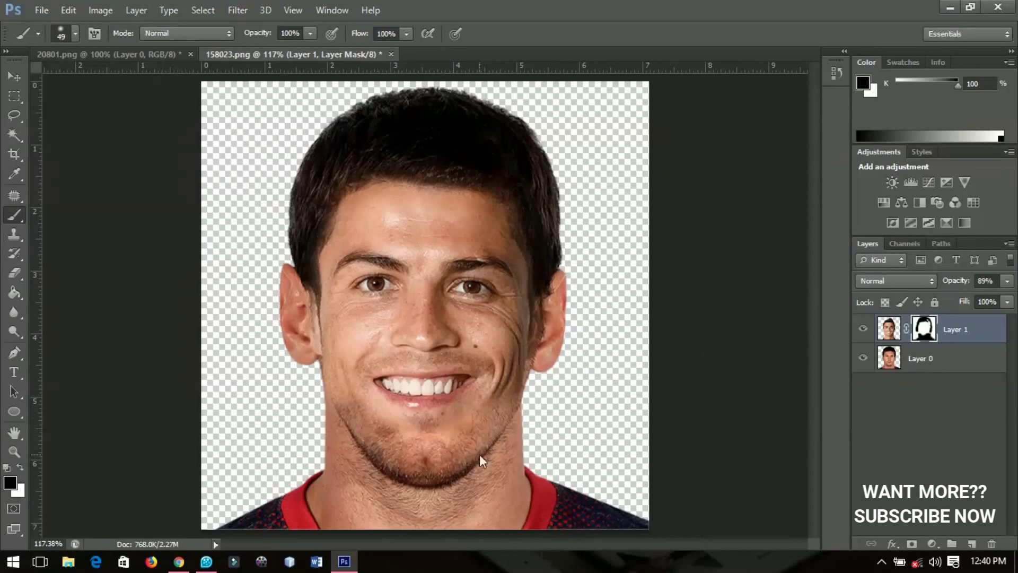
key(ctrl+plus)
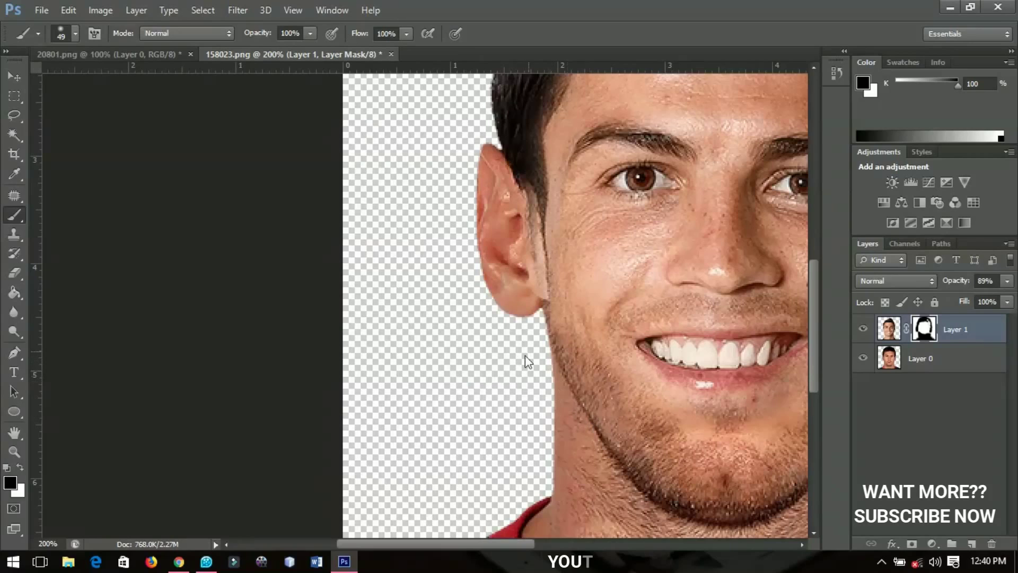
drag(525, 324, 507, 268)
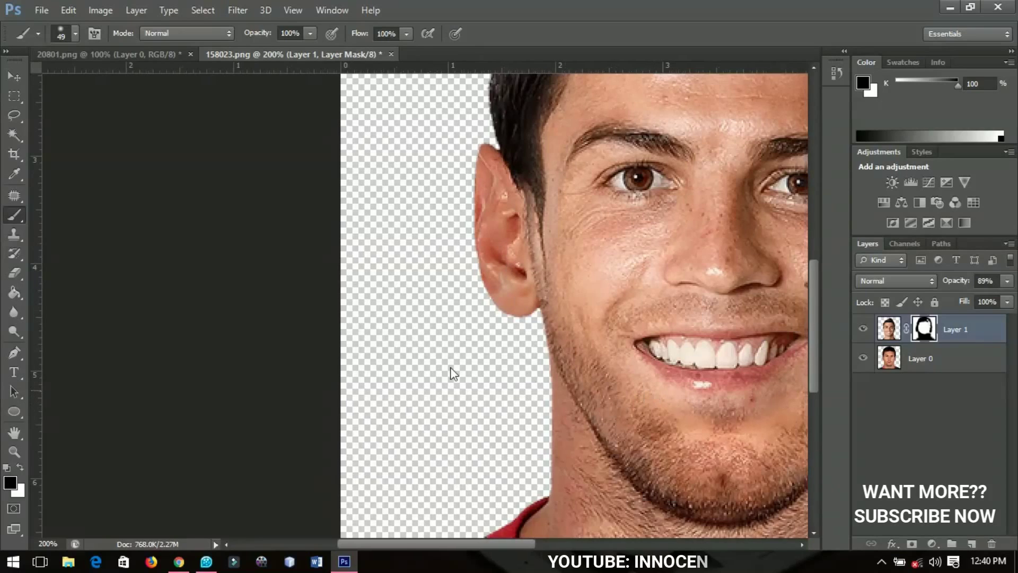
scroll(577, 380, right, 10)
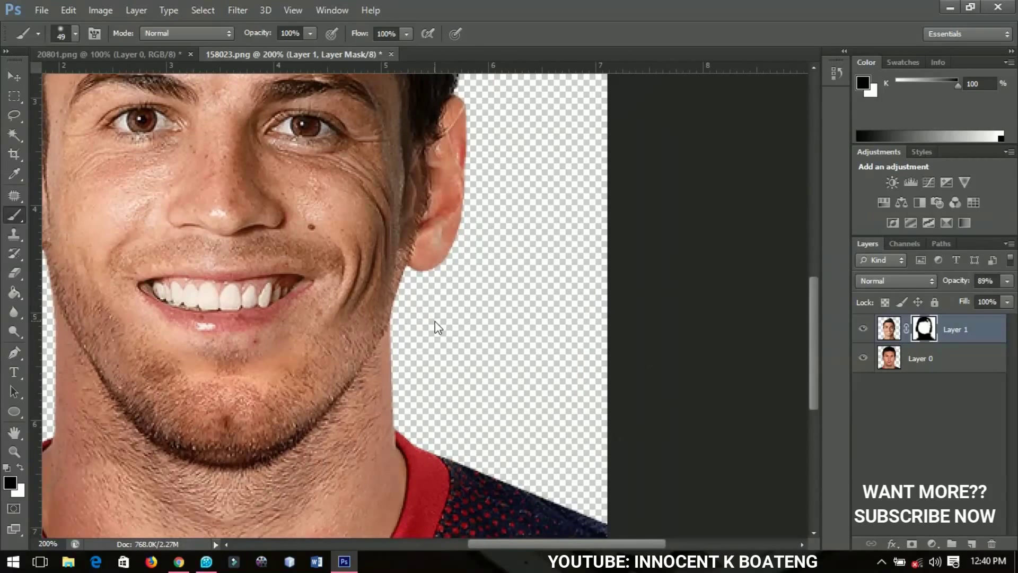
Select Layer 1's image thumbnail and apply Hue/Saturation with Saturation at -8
key(ctrl+0)
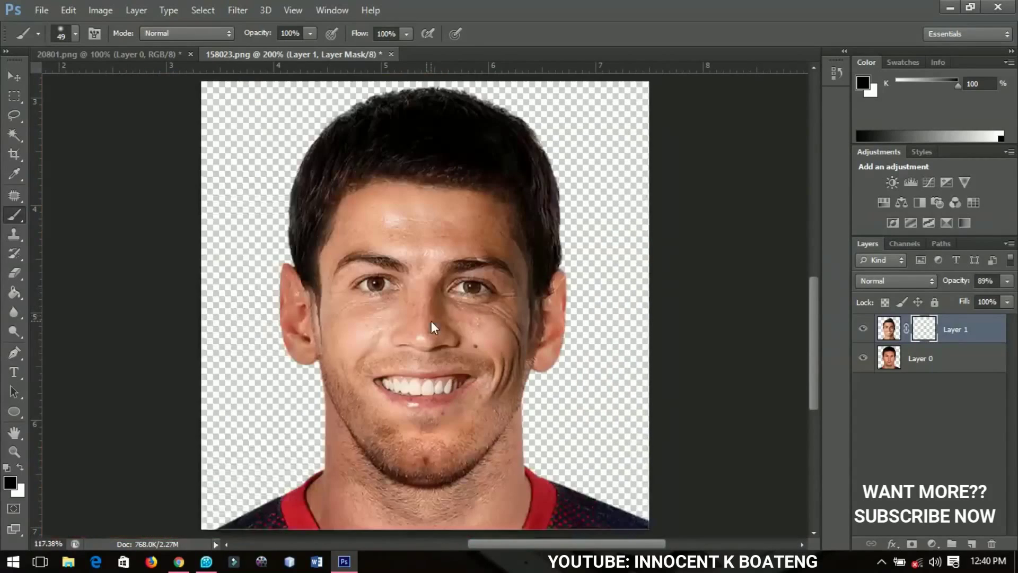
click(14, 76)
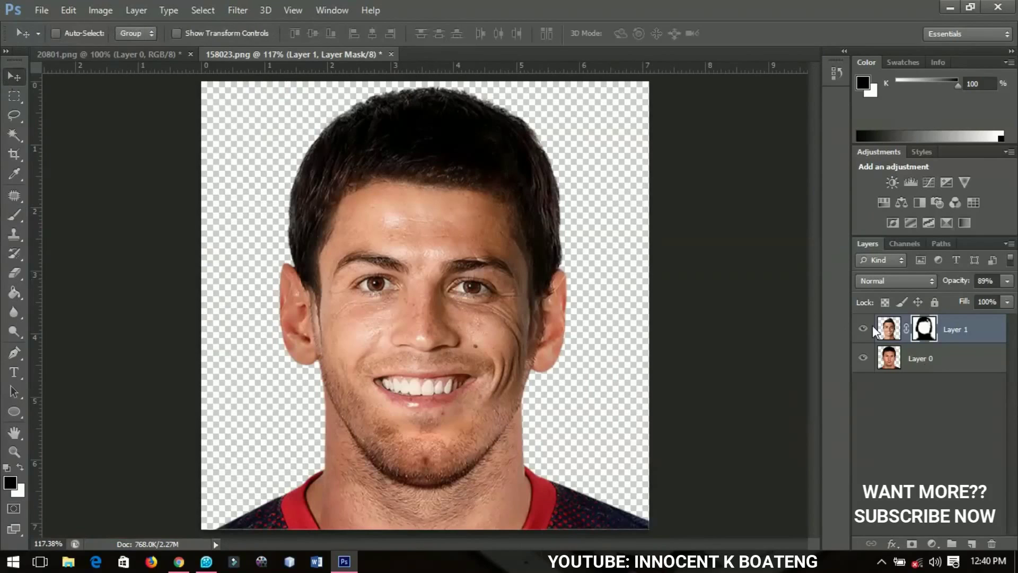
click(896, 330)
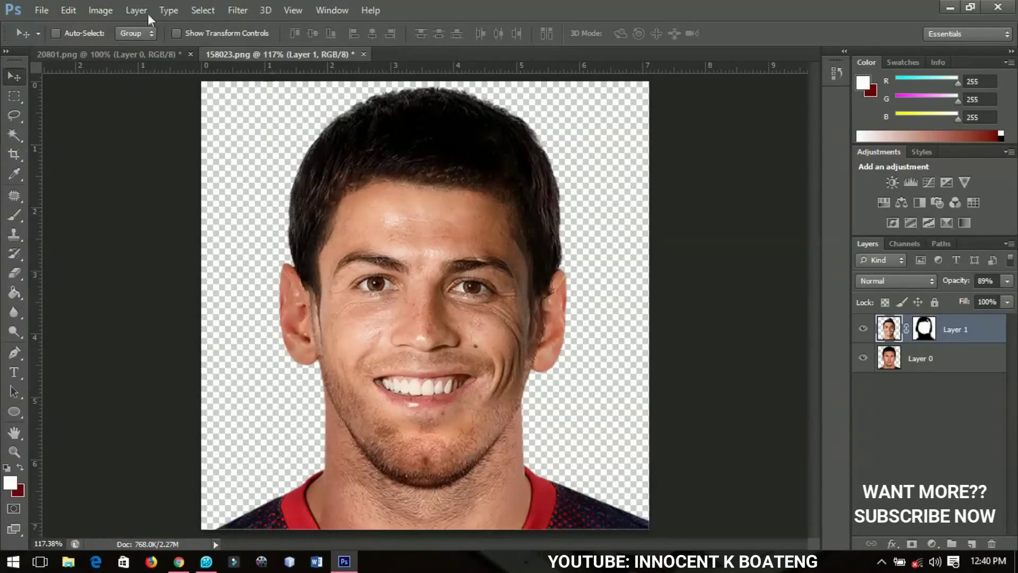
click(116, 8)
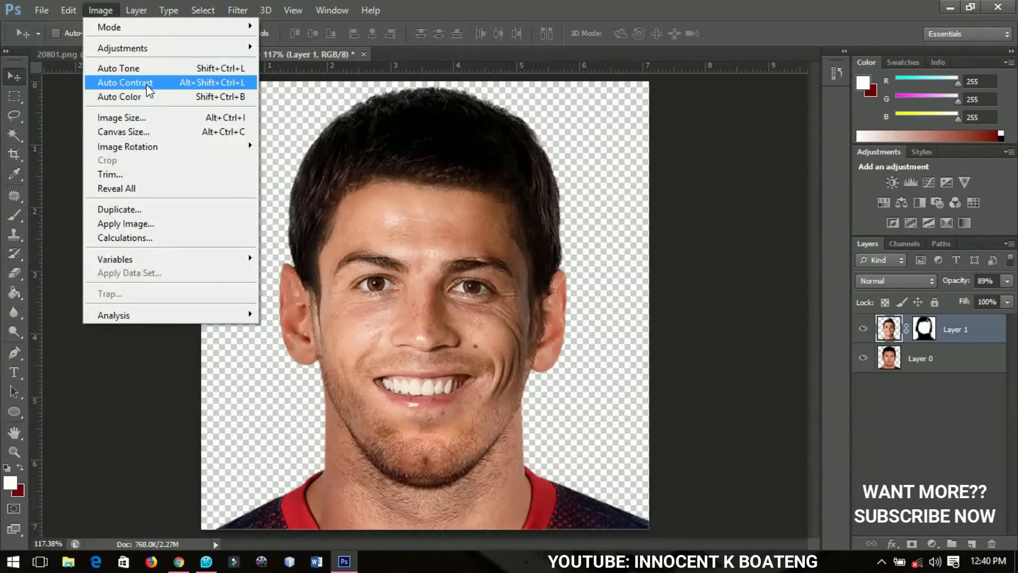
mouse_move(200, 49)
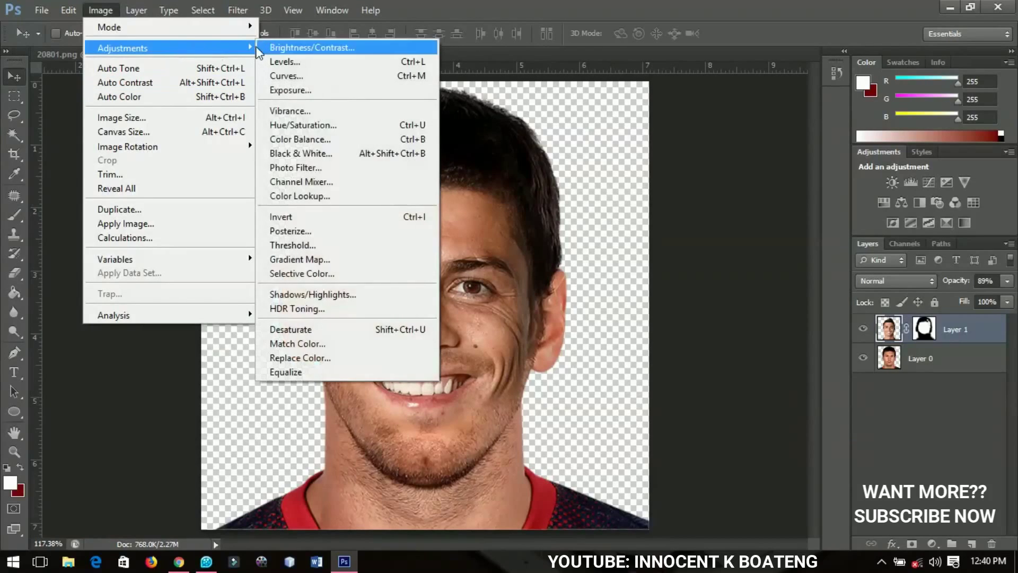
click(309, 125)
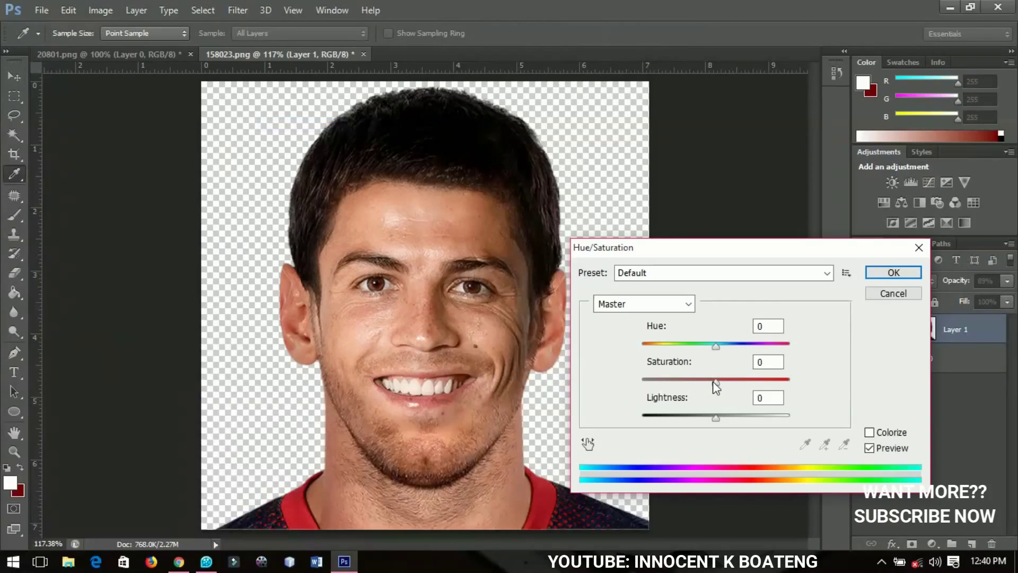
mouse_move(715, 380)
mouse_down()
mouse_move(705, 390)
mouse_move(710, 382)
mouse_up()
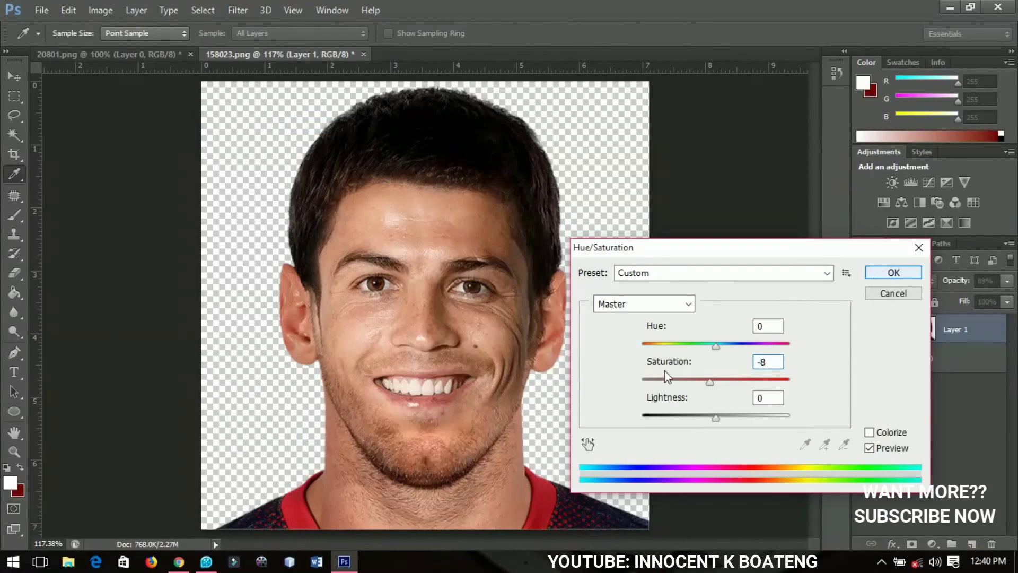
click(893, 271)
key(v)
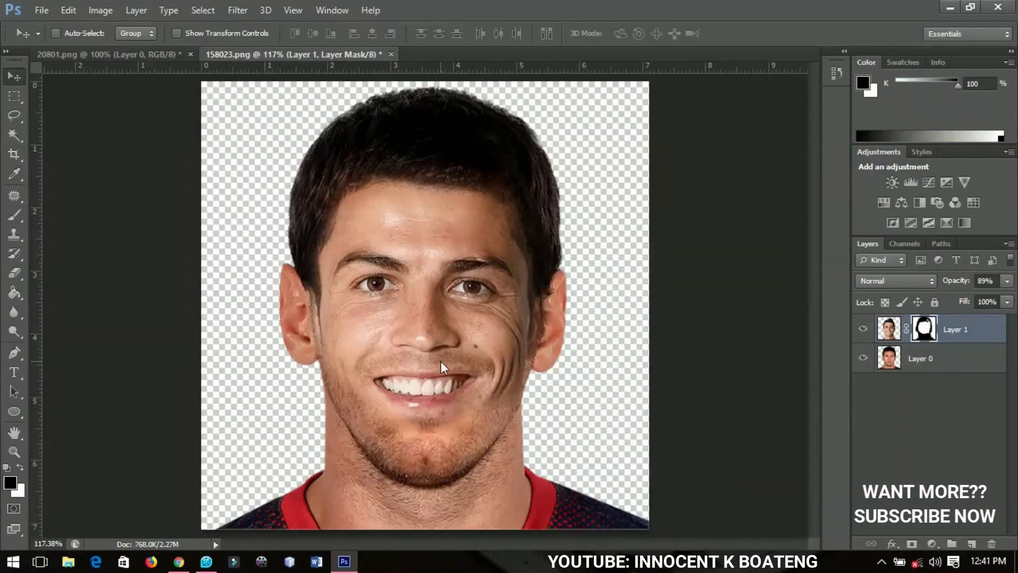
Toggle layer visibility to compare faces, then select Layer 1 and its Opacity field
click(861, 329)
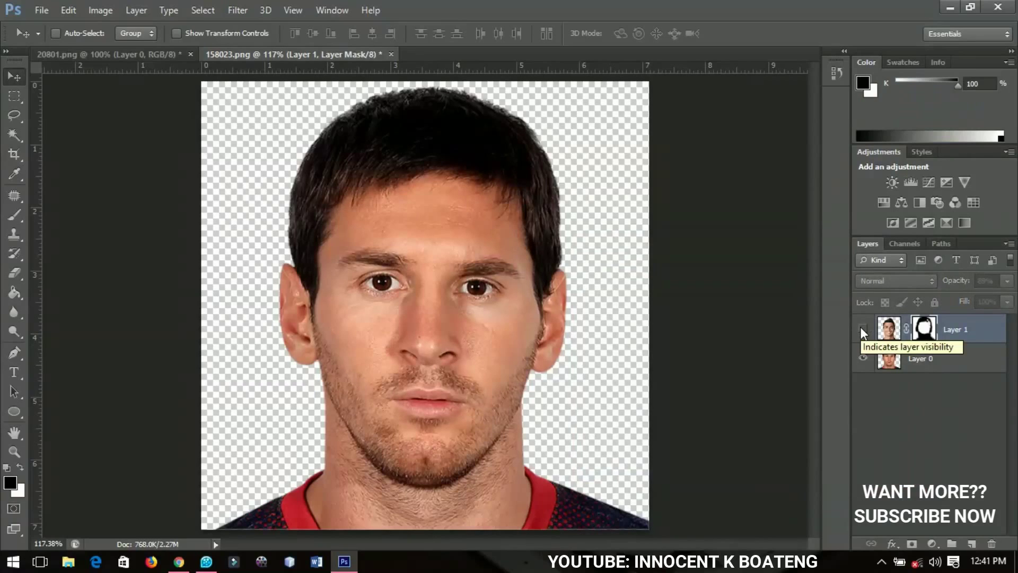
click(861, 328)
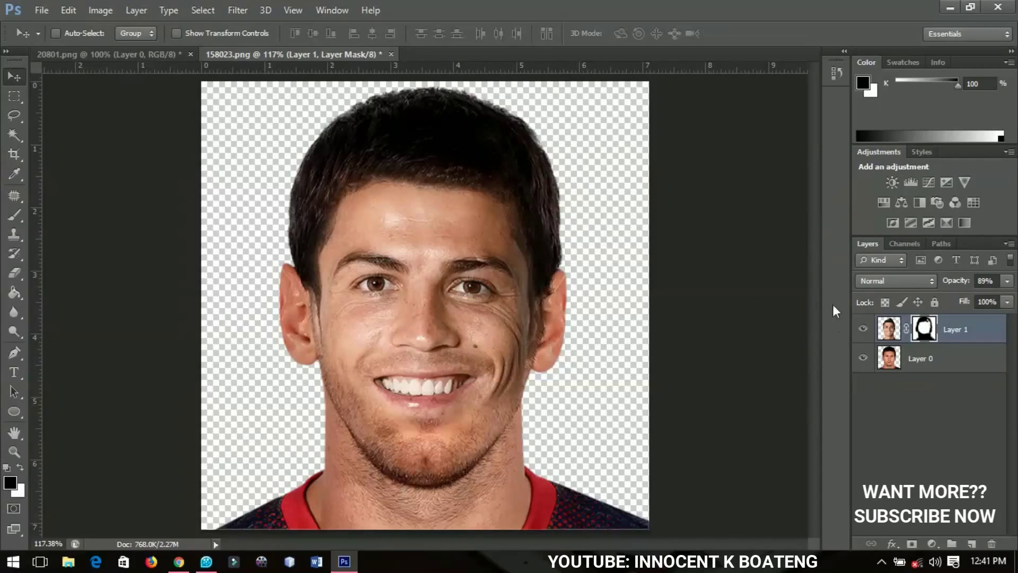
click(870, 352)
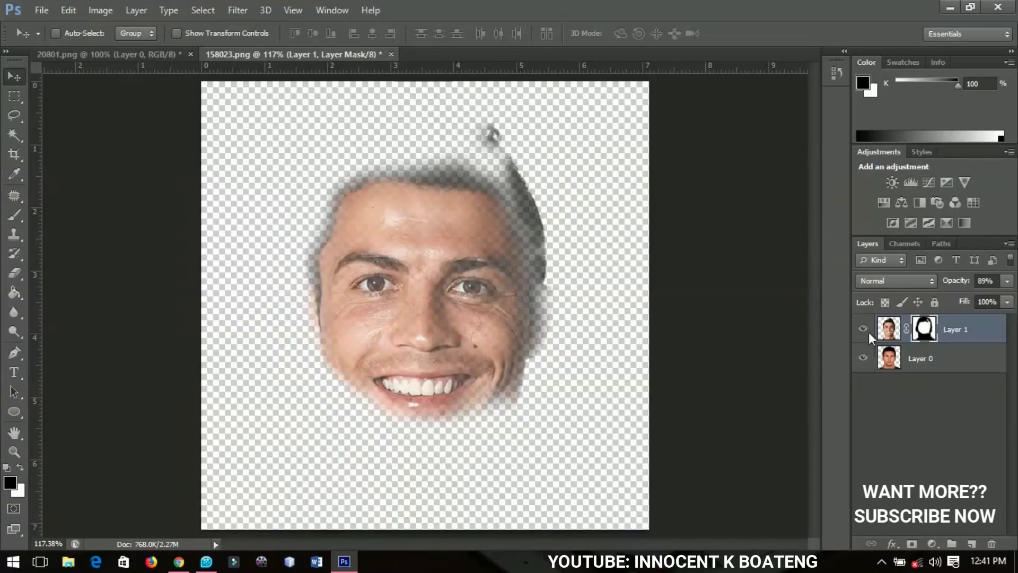
click(867, 329)
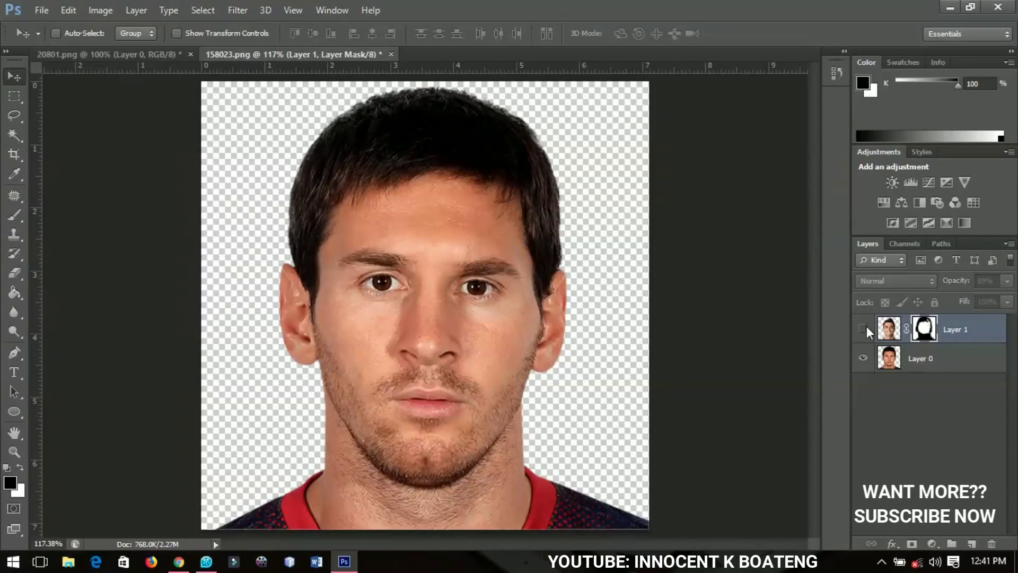
click(891, 341)
click(985, 281)
text(100)
key(Return)
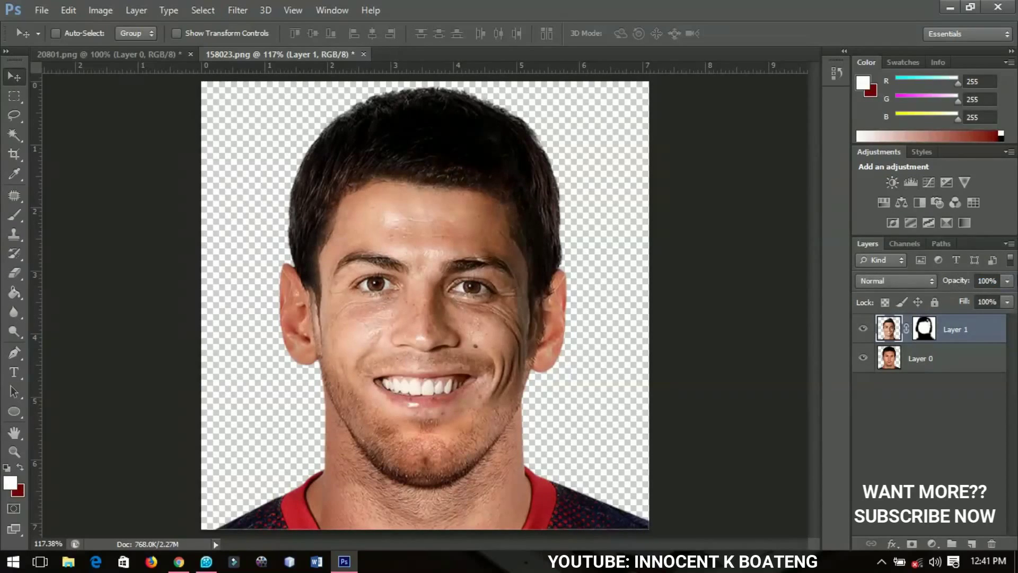
click(946, 281)
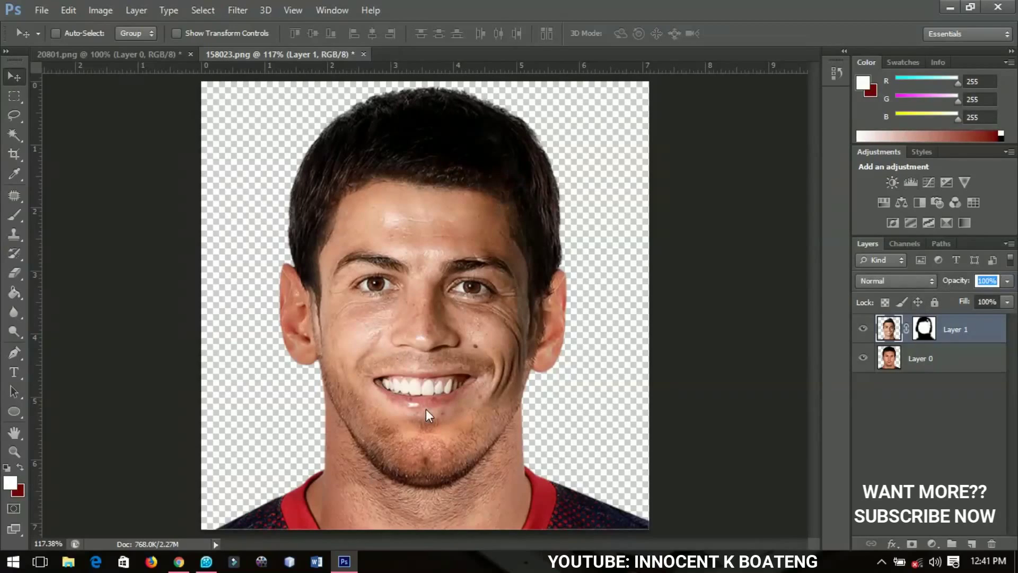